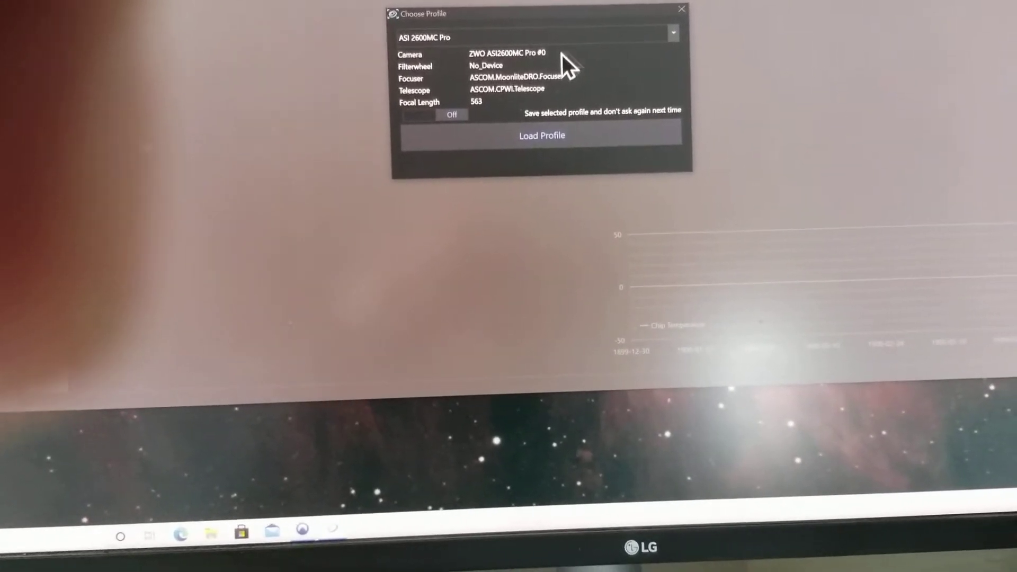
Choose the ZWO ASI294MC Pro from the camera list and connect to it.
{"action": "left_click", "coordinate": [673, 32]}
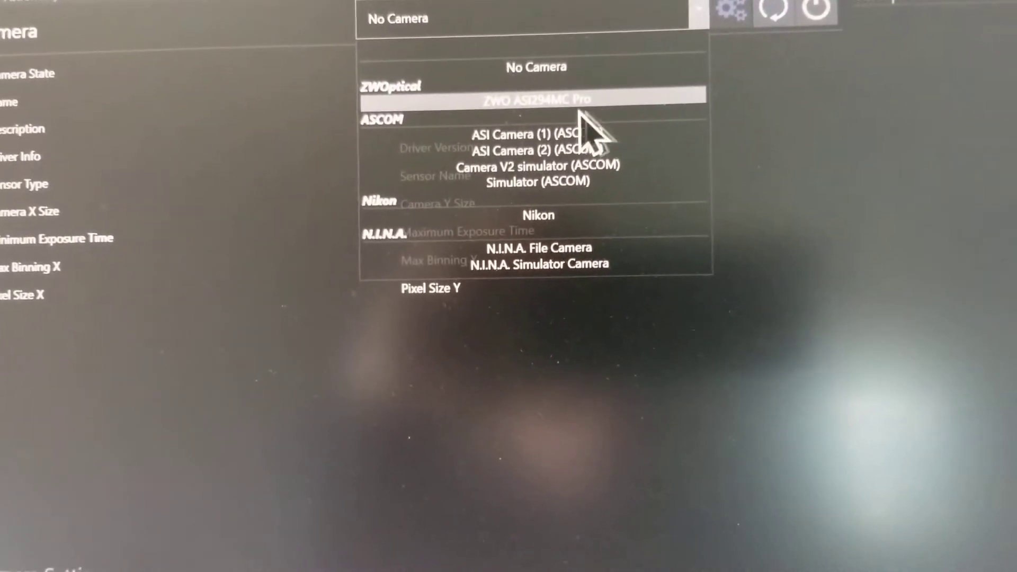
{"action": "left_click", "coordinate": [538, 112]}
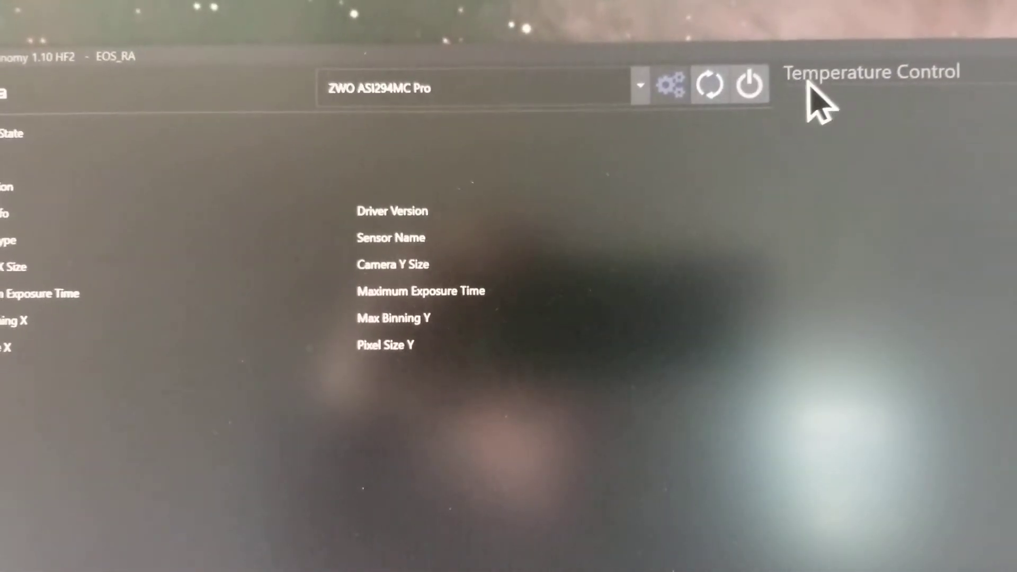
{"action": "left_click", "coordinate": [768, 75]}
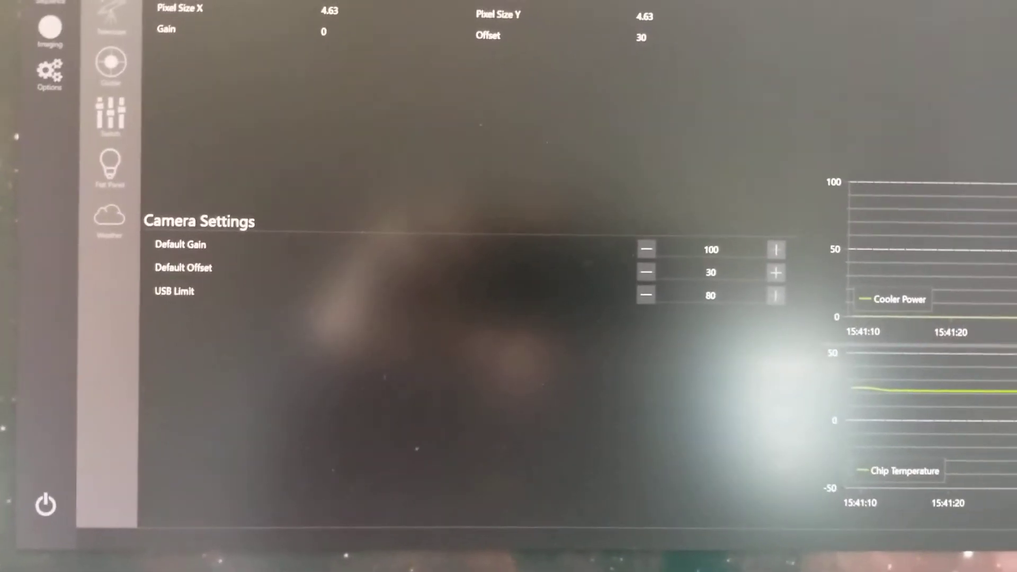
Disconnect the ASI294MC Pro and confirm in the Disconnect Camera? dialog.
{"action": "left_click", "coordinate": [992, 7]}
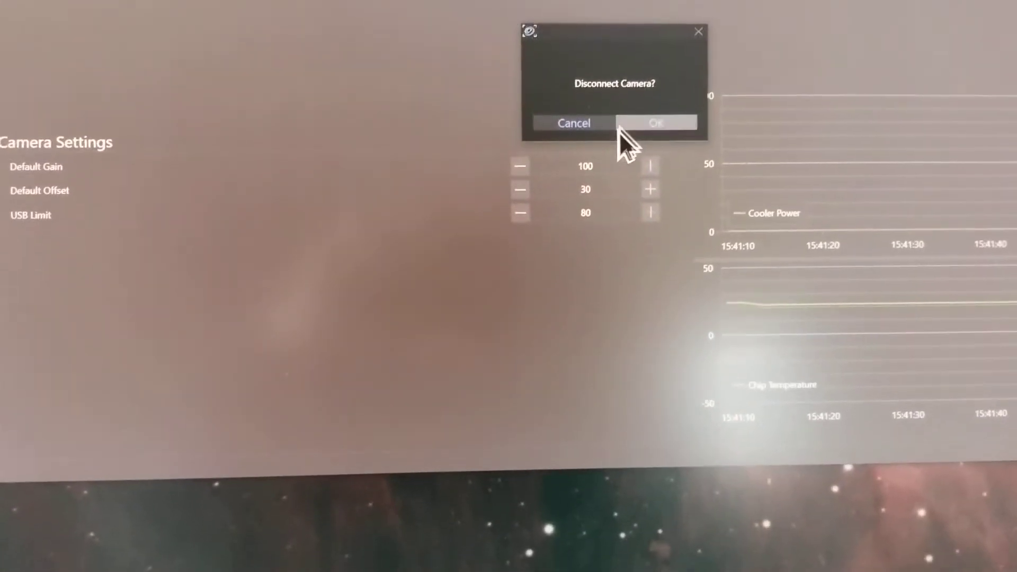
{"action": "left_click", "coordinate": [679, 99]}
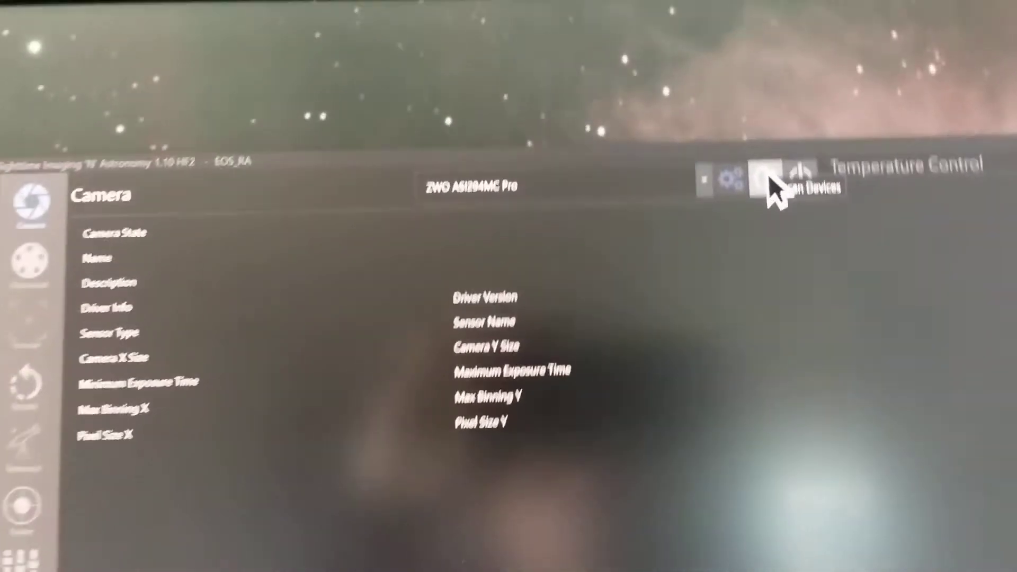
Rescan devices, choose the ZWO ASI2600MC Pro and start connecting to it.
{"action": "left_click", "coordinate": [725, 169]}
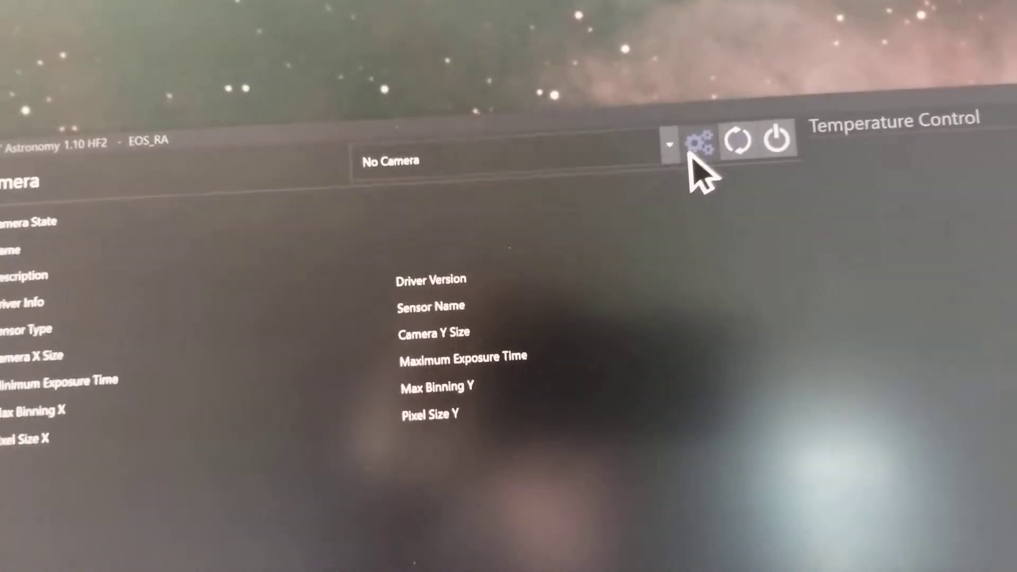
{"action": "left_click", "coordinate": [688, 128]}
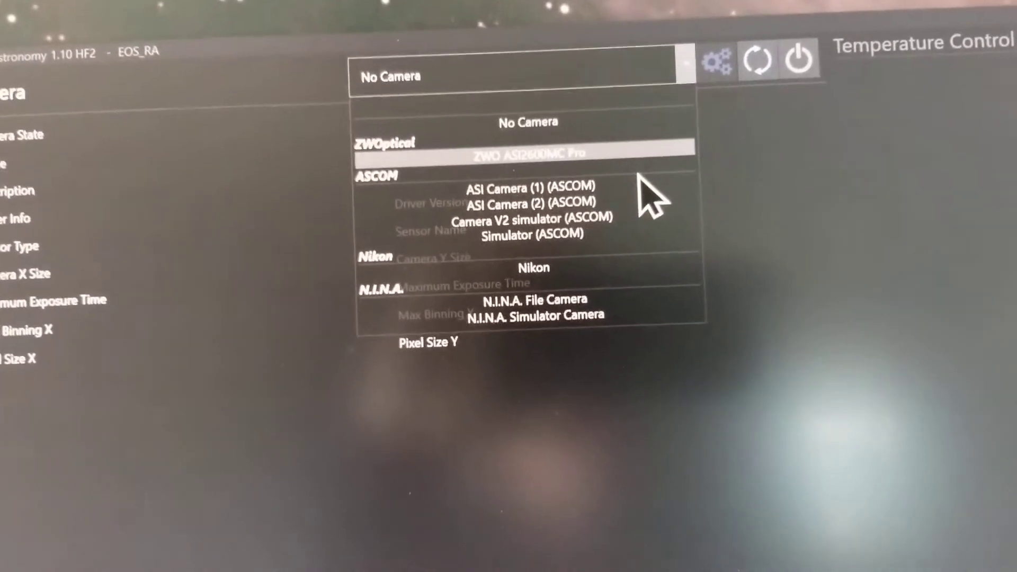
{"action": "left_click", "coordinate": [643, 170]}
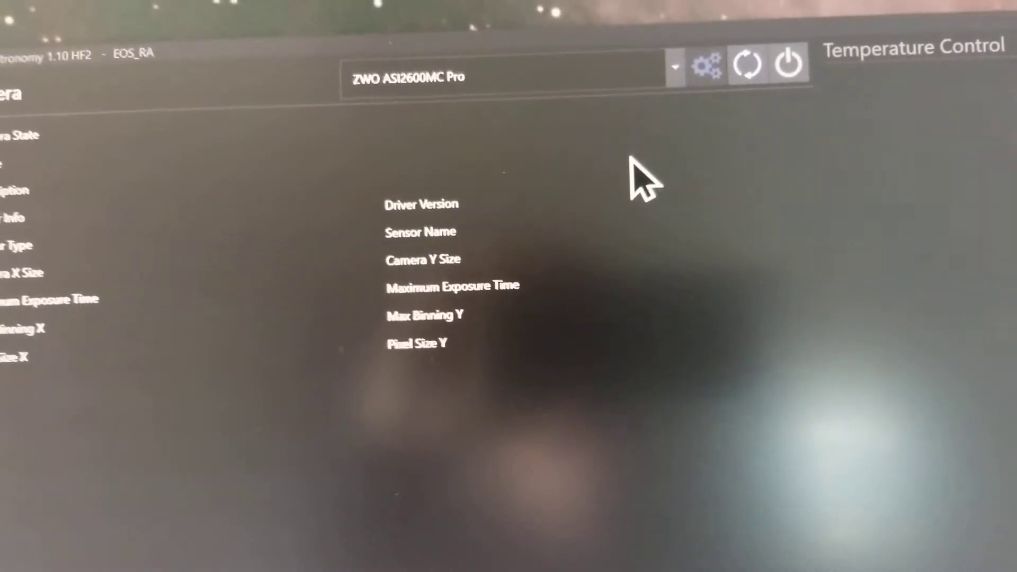
{"action": "left_click", "coordinate": [775, 62]}
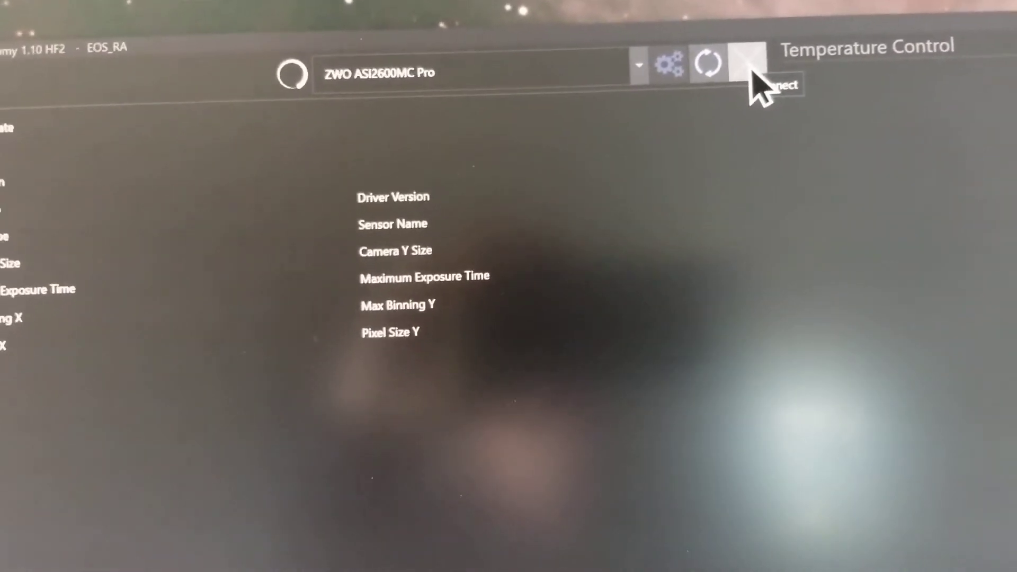